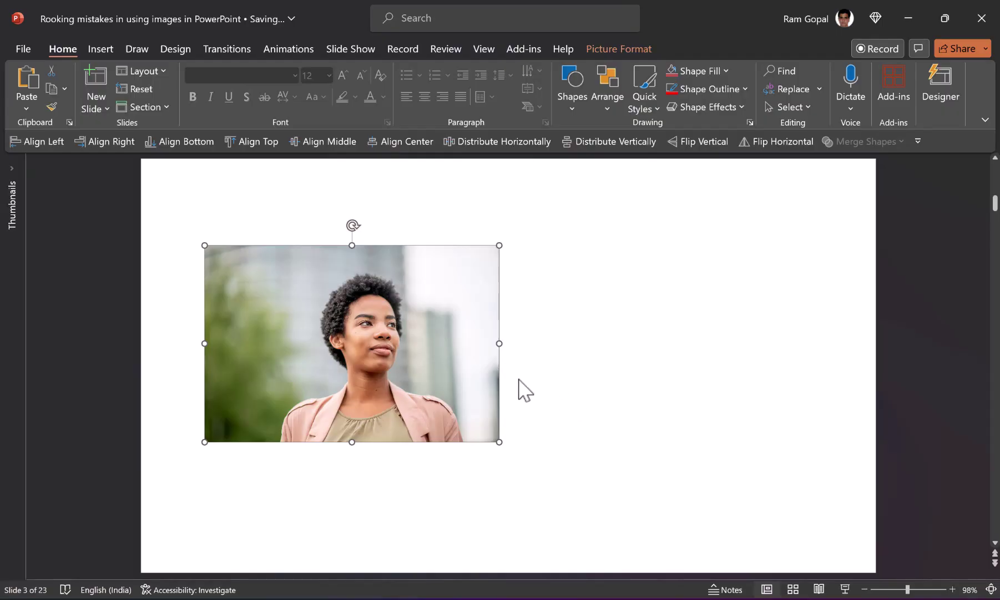
Show a distorting side stretch of the woman's photo, undo it, then enlarge it proportionally from a corner.
left_click_drag(499, 344, 644, 343)
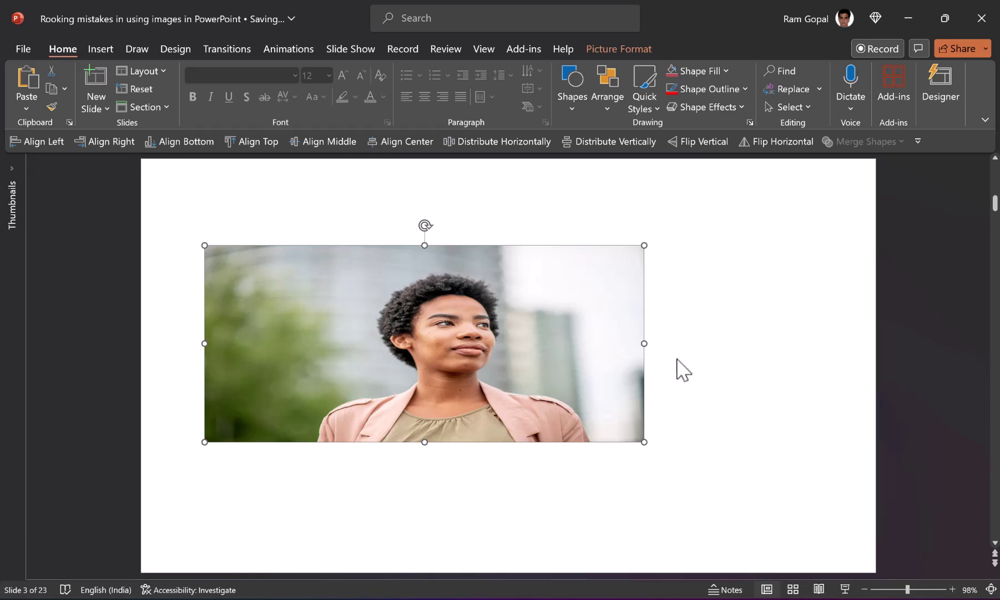
key("ctrl+z")
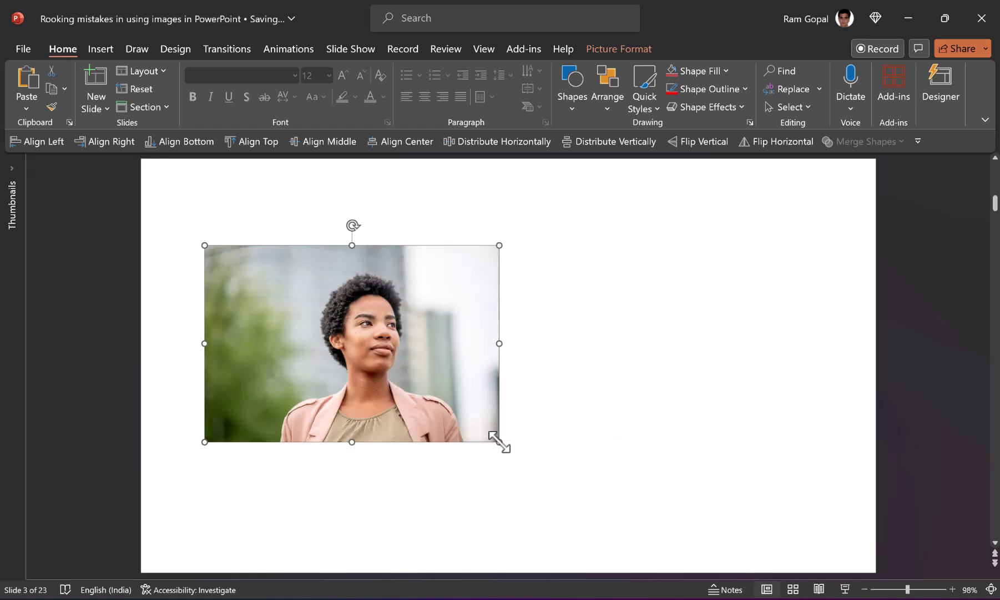
left_click_drag(499, 441, 626, 526)
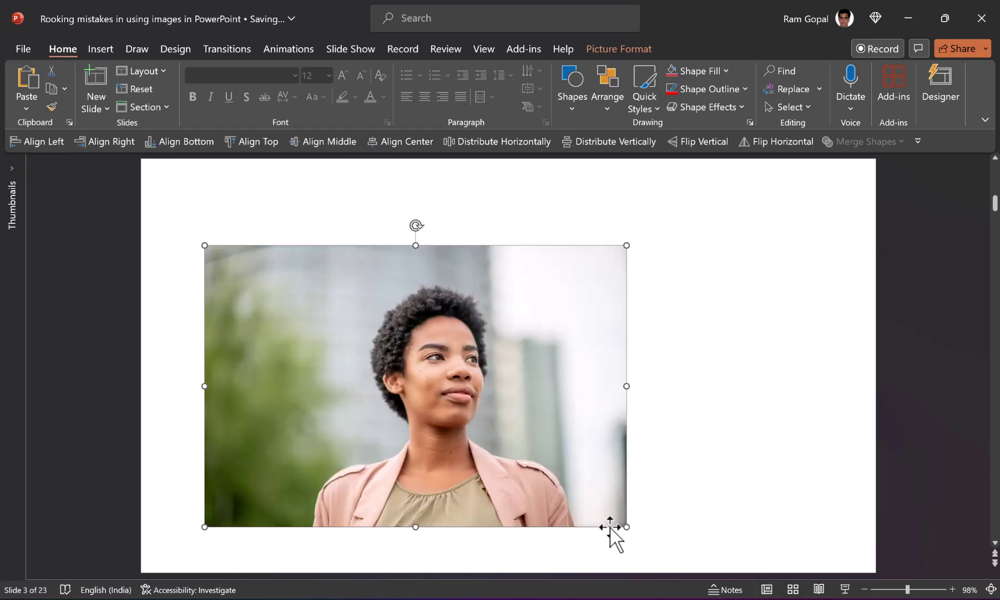
left_click(814, 393)
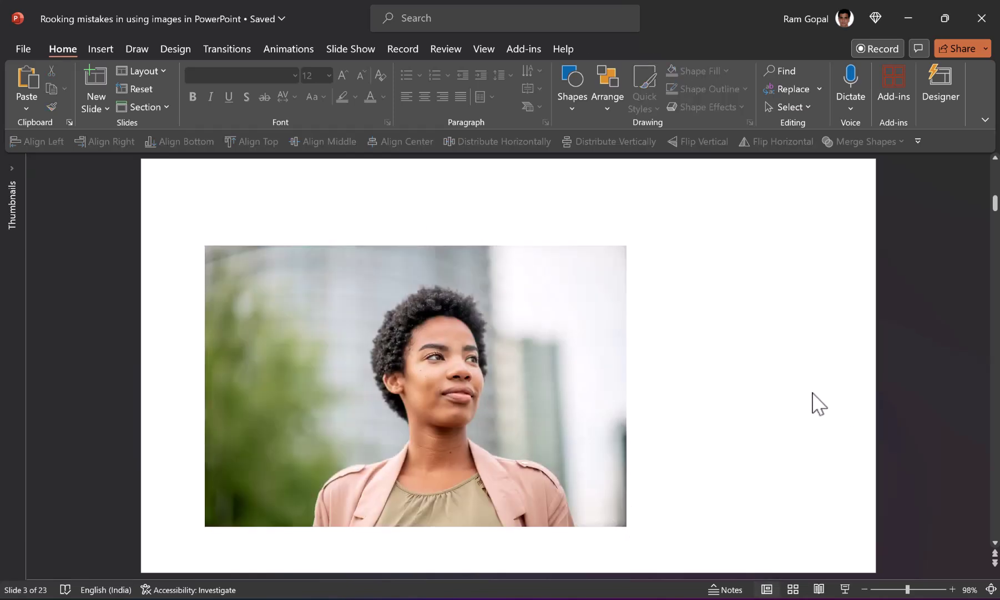
Raise the first photo and the stethoscope photo level with the baby photo.
scroll(848, 369, "down", 2)
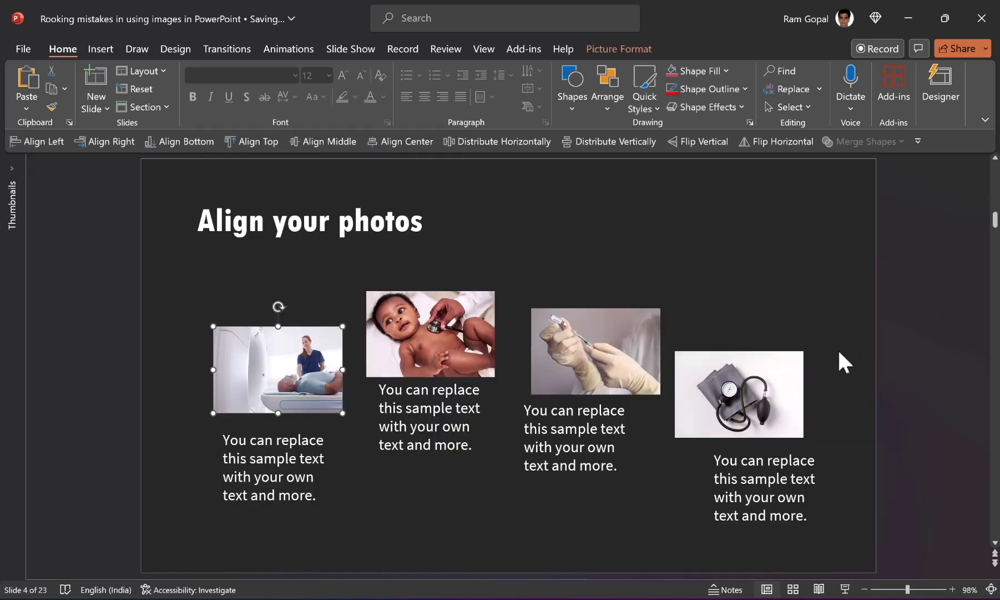
left_click_drag(294, 371, 294, 334)
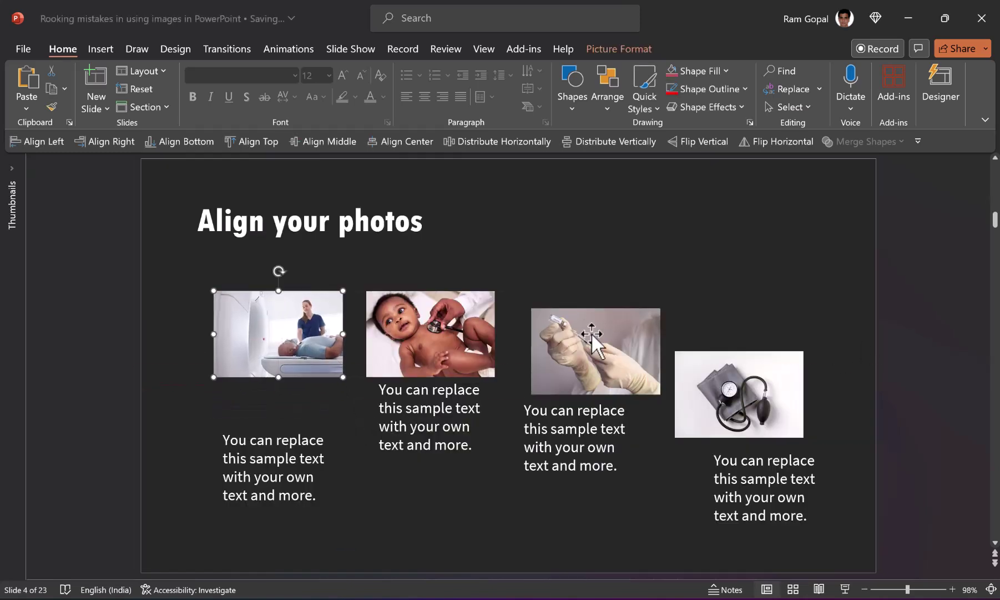
left_click_drag(718, 365, 722, 341)
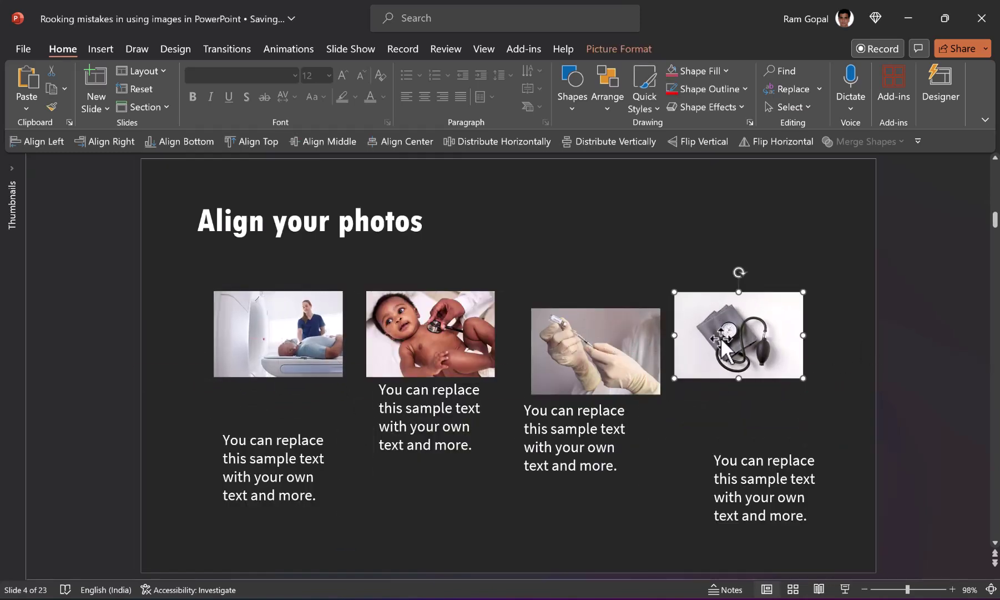
Select all four photos, align their tops and distribute them horizontally.
left_click_drag(862, 414, 191, 275)
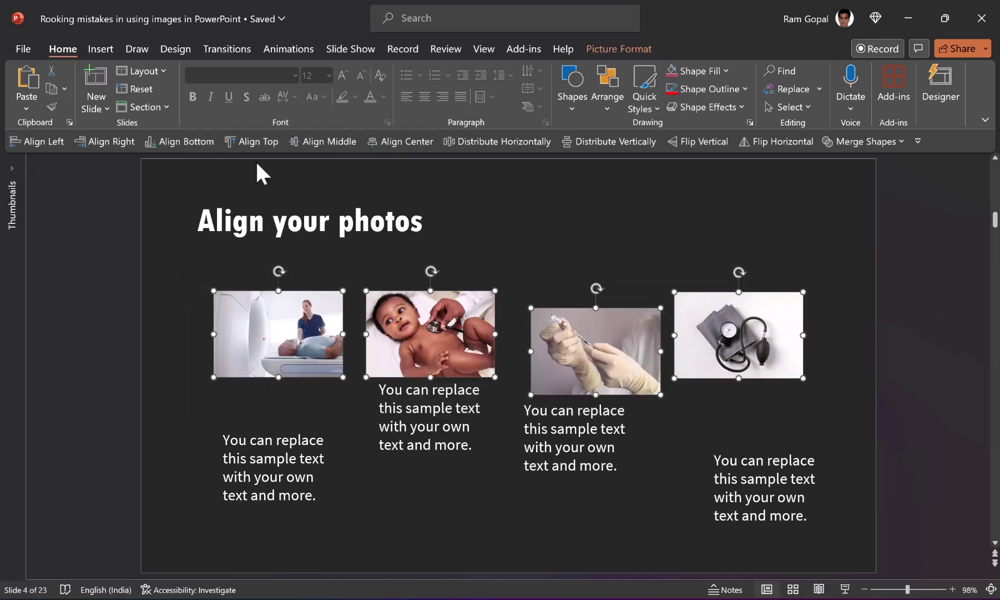
left_click(256, 142)
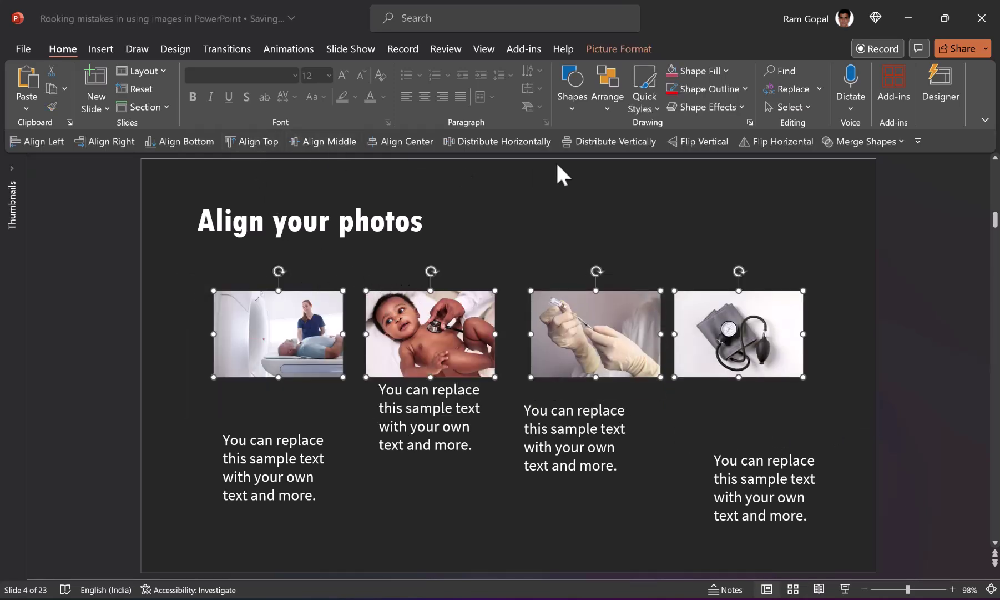
left_click(520, 145)
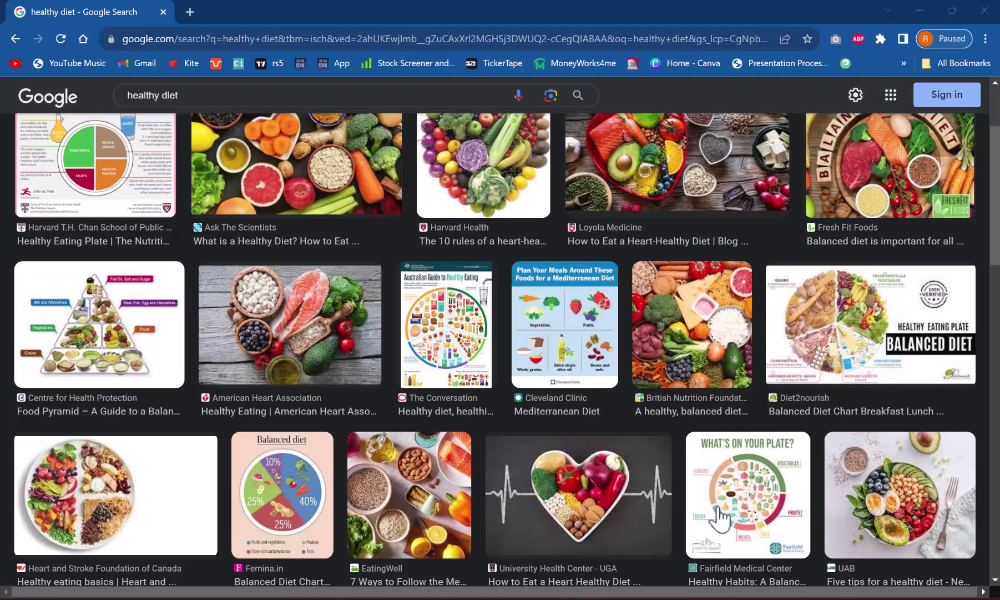
Copy the Fairfield 'What's on your plate?' image from the healthy diet results.
right_click(717, 500)
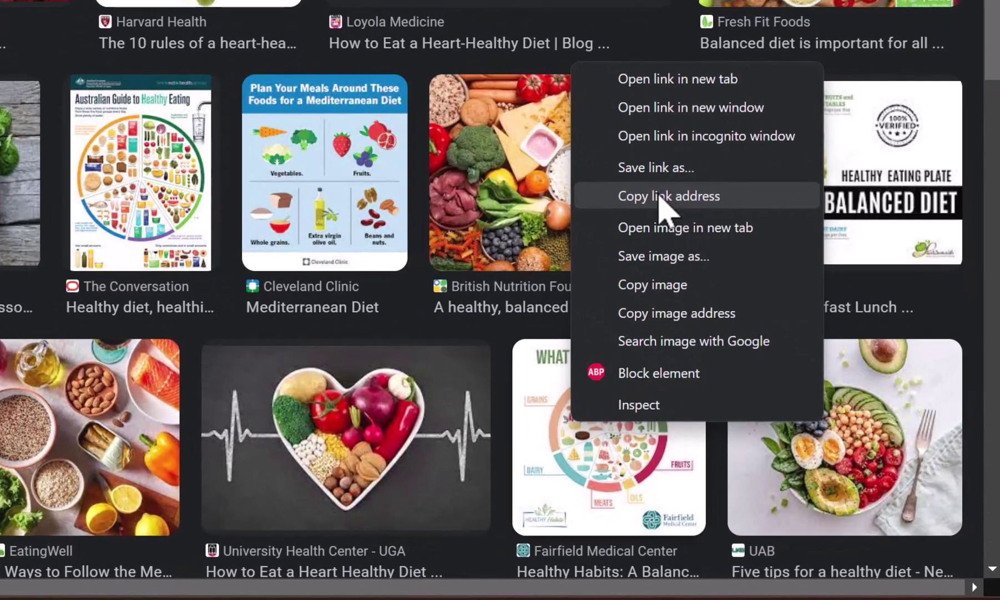
left_click(665, 291)
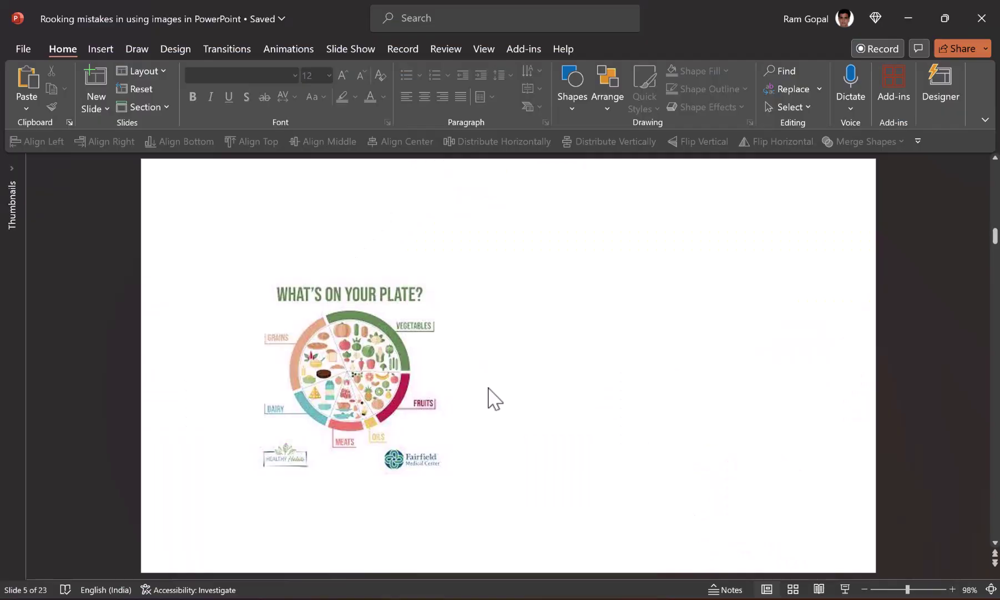
Enlarge the plate graphic from its corner and move it toward the slide's top-left.
left_click(350, 383)
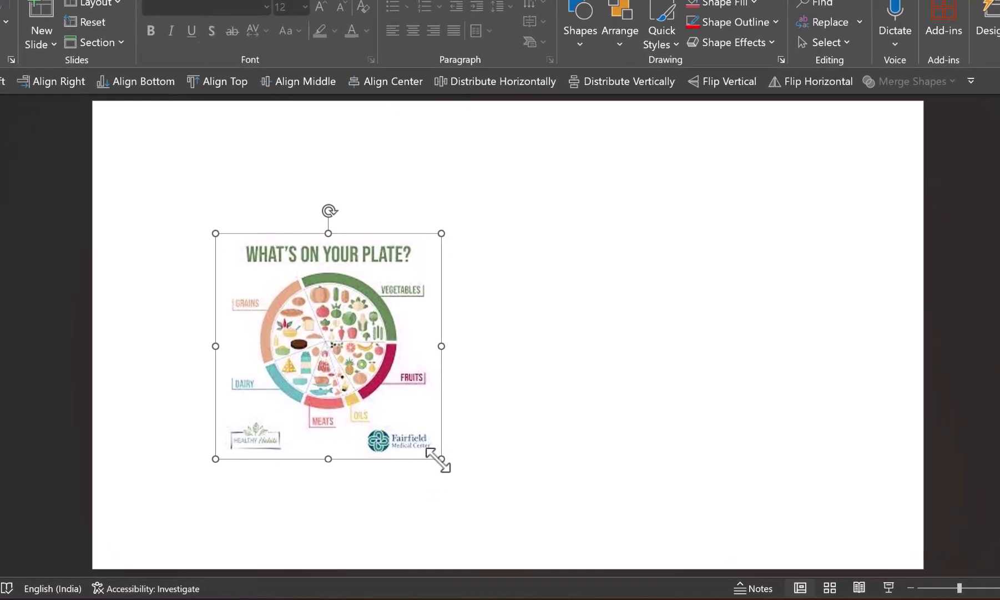
left_click_drag(450, 475, 553, 579)
left_click_drag(368, 395, 277, 287)
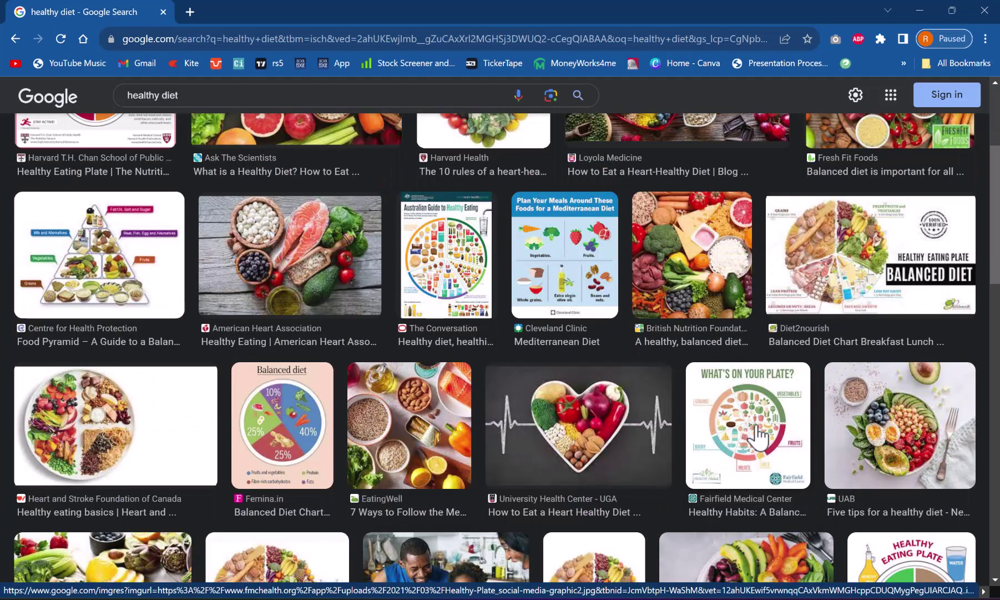
Open the Fairfield Medical Center source page and copy its full-size plate graphic.
left_click(749, 424)
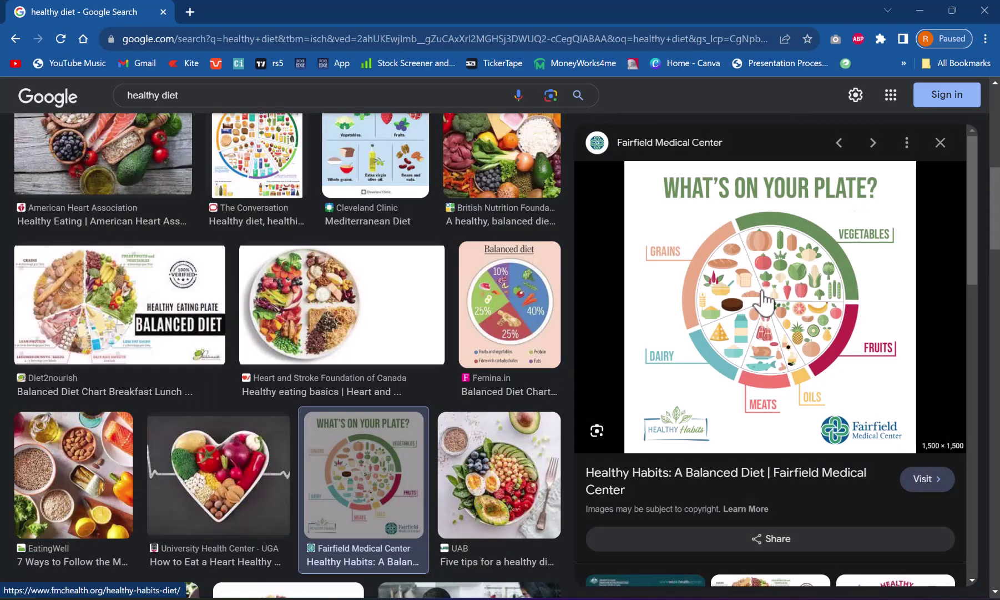
left_click(762, 292)
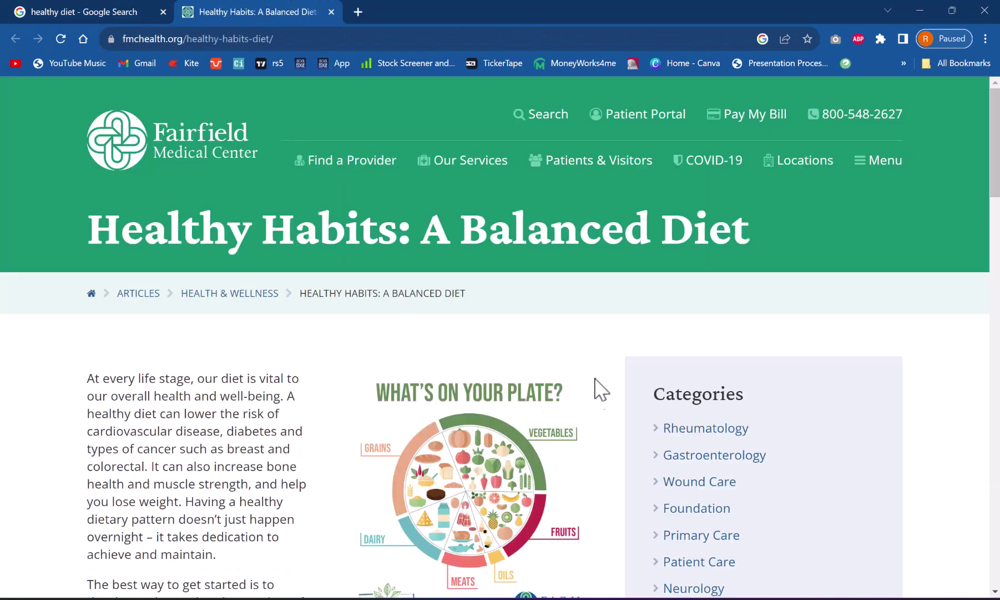
scroll(599, 386, "down", 4)
right_click(514, 312)
left_click(565, 357)
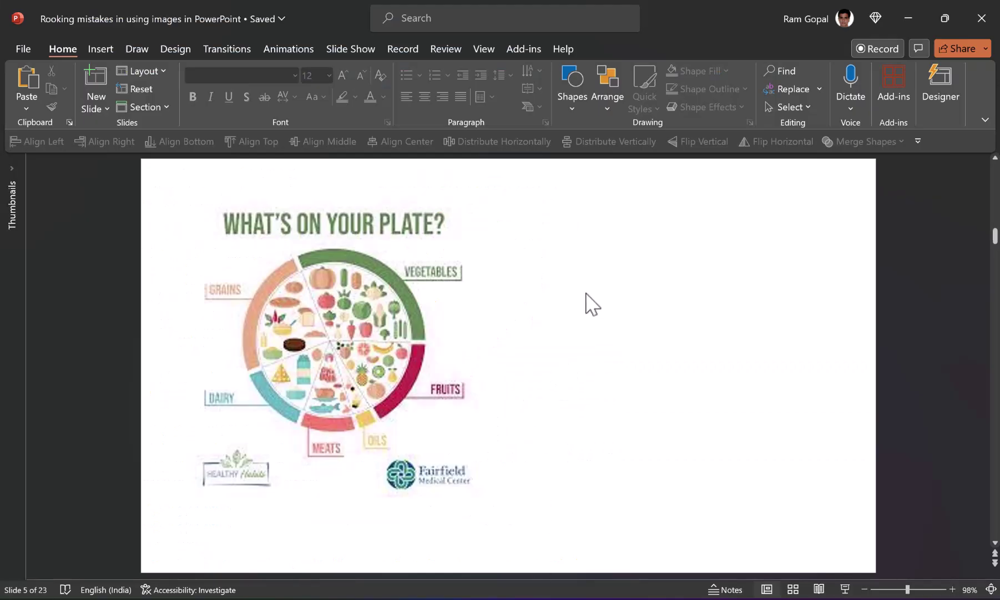
Paste the high-resolution plate graphic on the right half, shifting the blurry original left.
right_click(586, 293)
left_click(617, 331)
left_click_drag(542, 309, 656, 312)
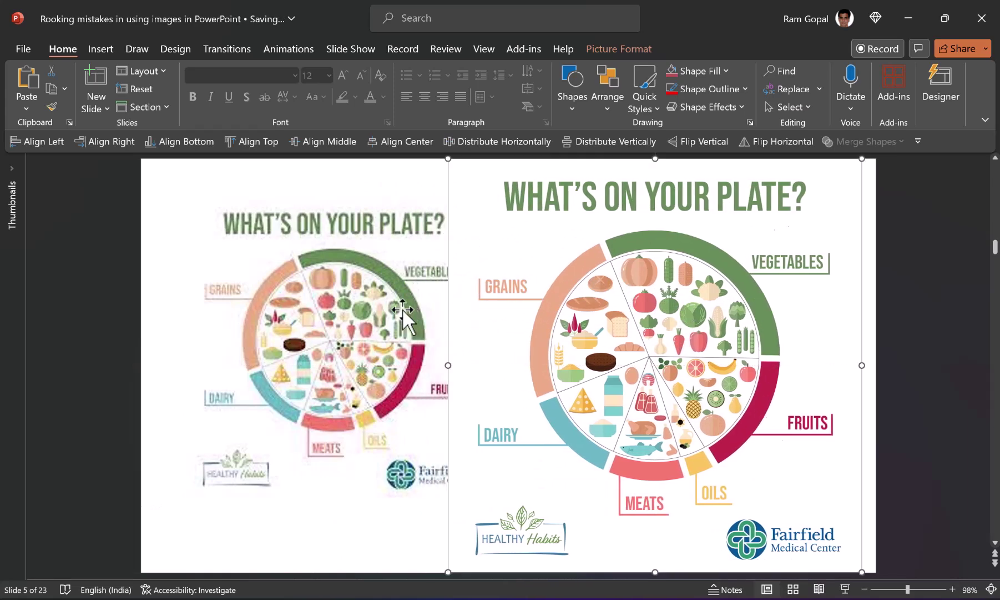
left_click_drag(353, 272, 321, 269)
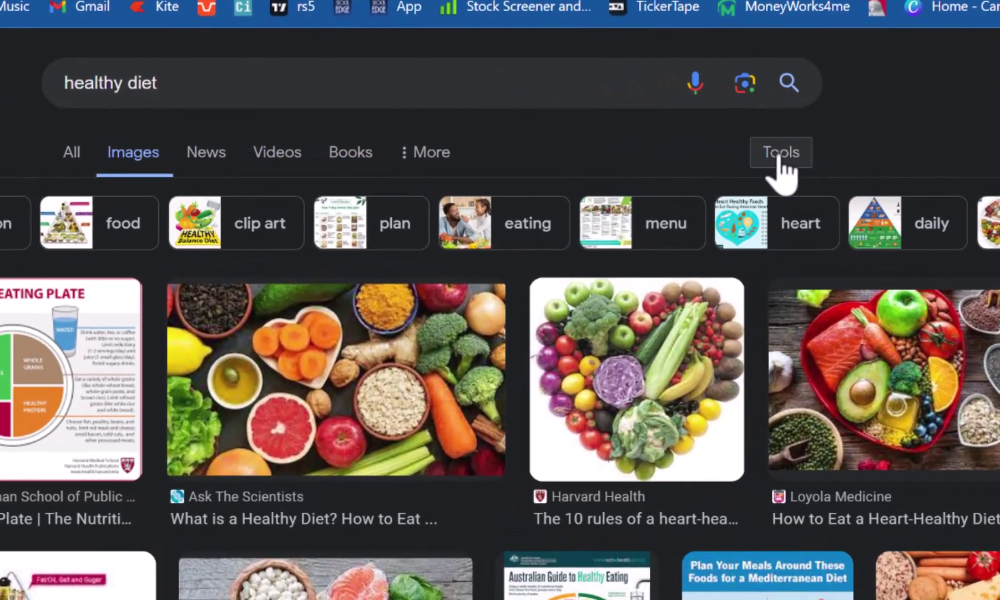
Show Google's image search tools and limit results to Large size images.
left_click(781, 155)
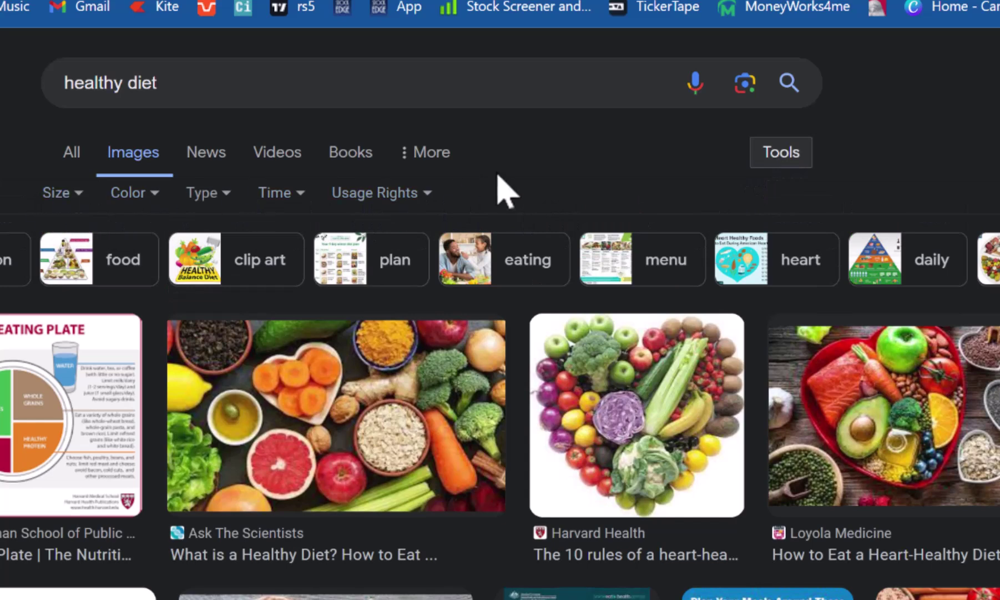
left_click(373, 195)
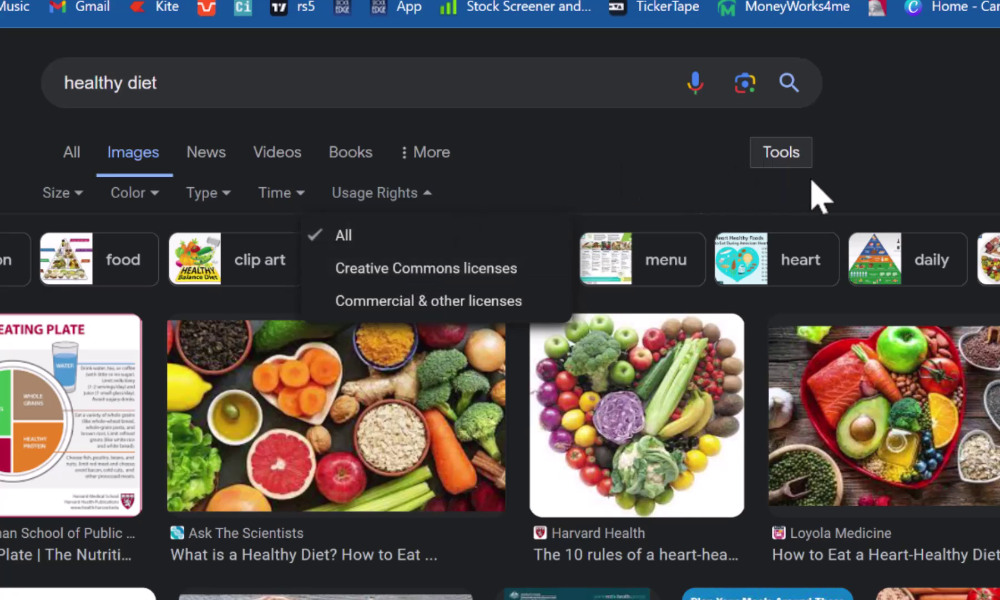
left_click(894, 180)
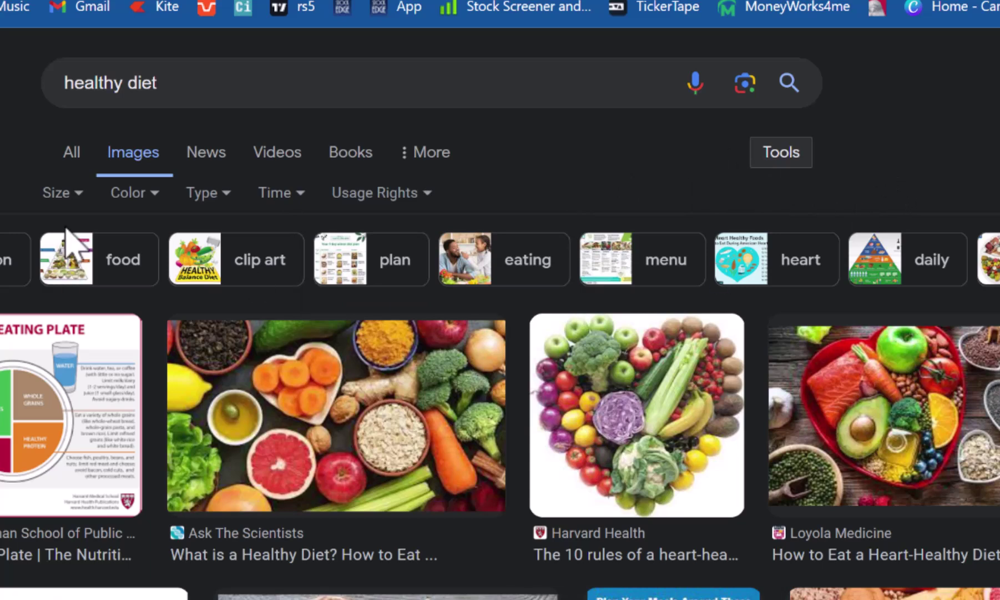
left_click(58, 192)
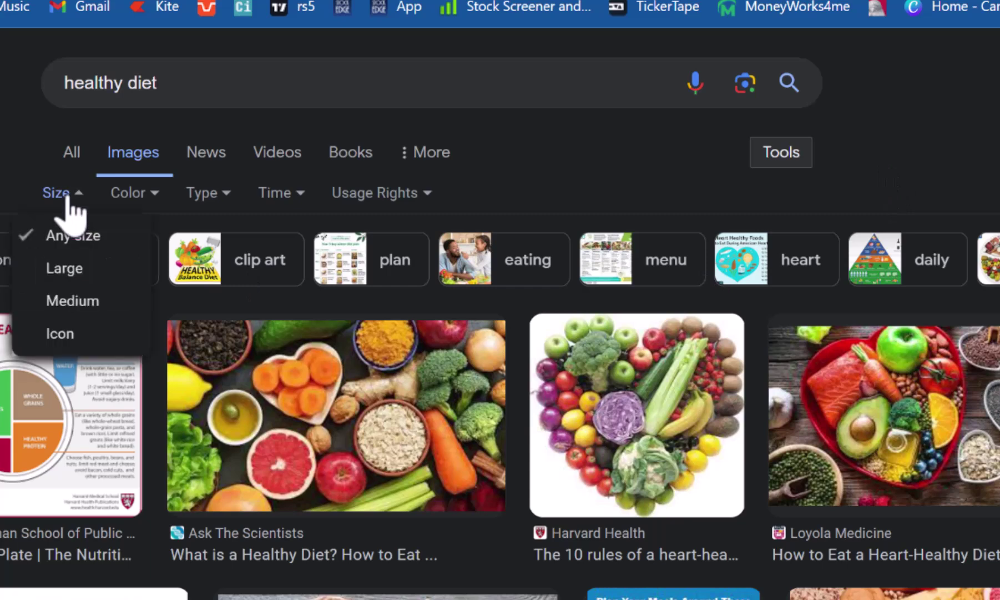
left_click(72, 270)
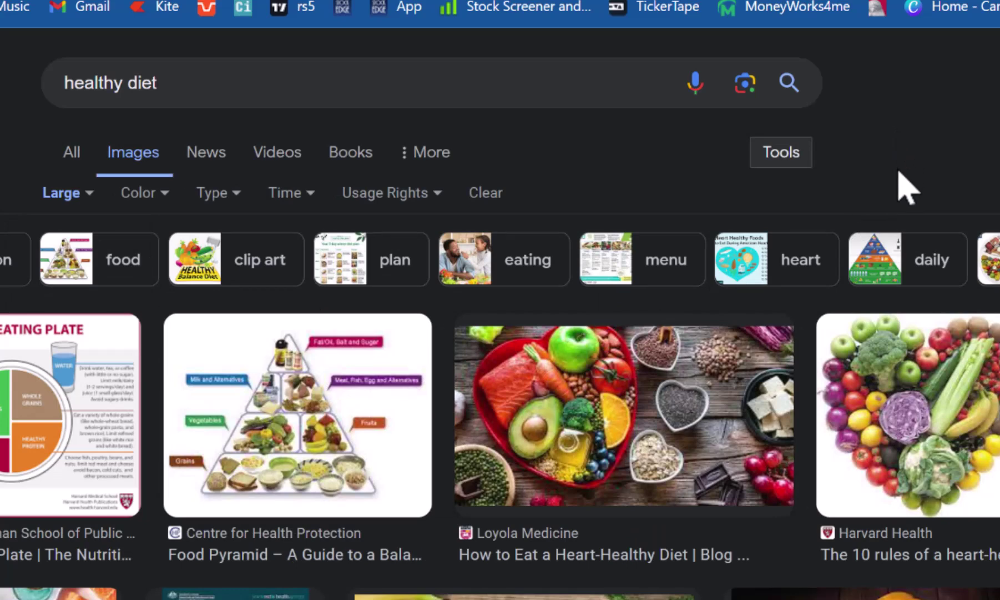
Restrict the results' usage rights to Creative Commons licenses.
left_click(409, 195)
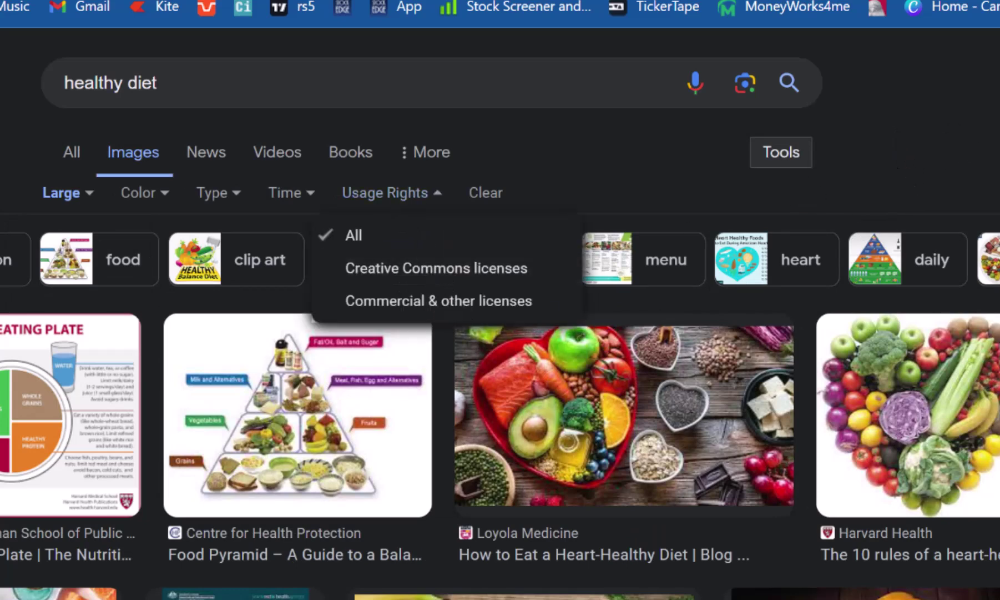
left_click(437, 268)
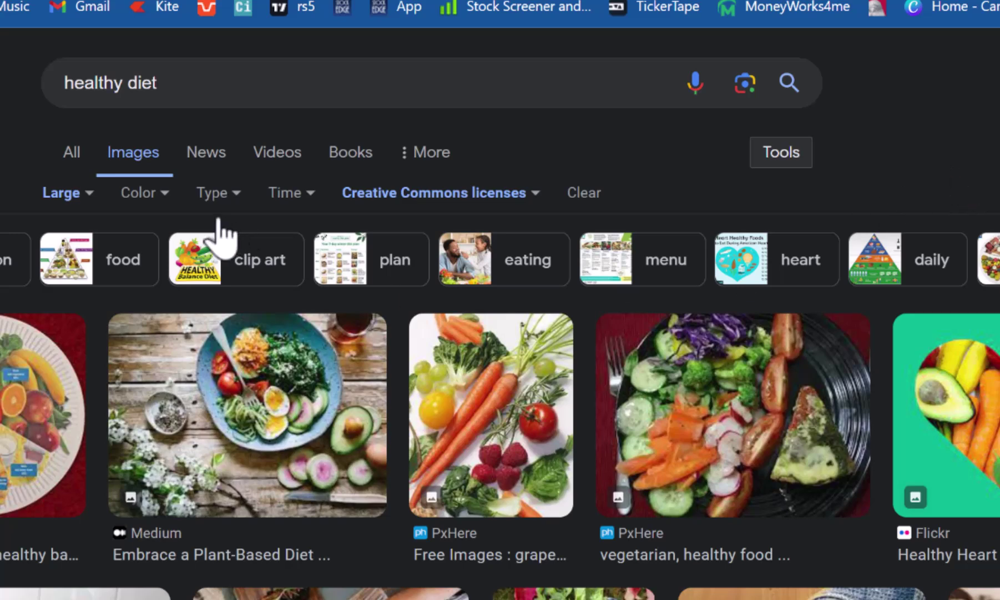
left_click(161, 195)
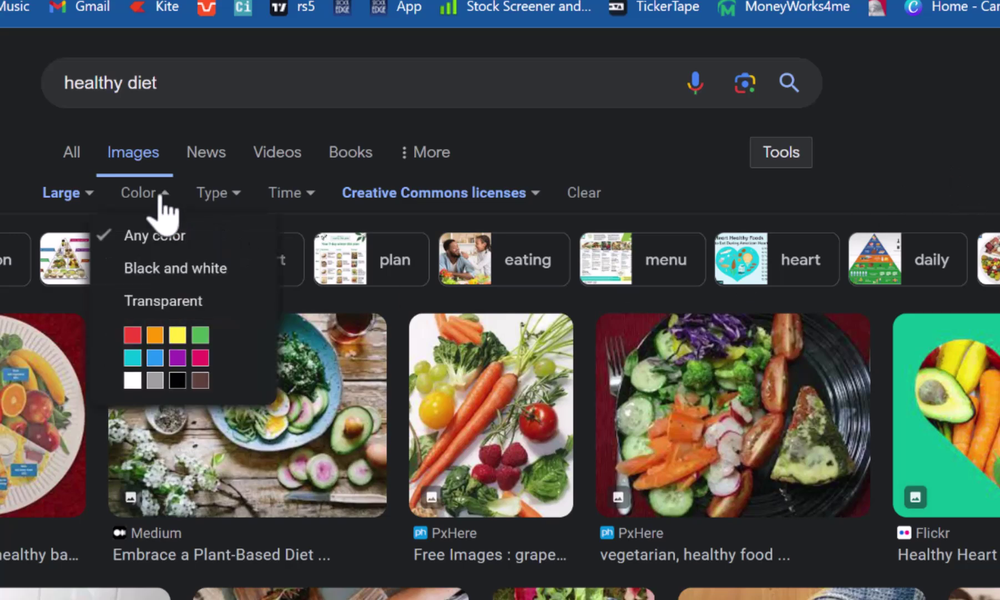
Filter the healthy diet results to green images and browse through them.
left_click(201, 335)
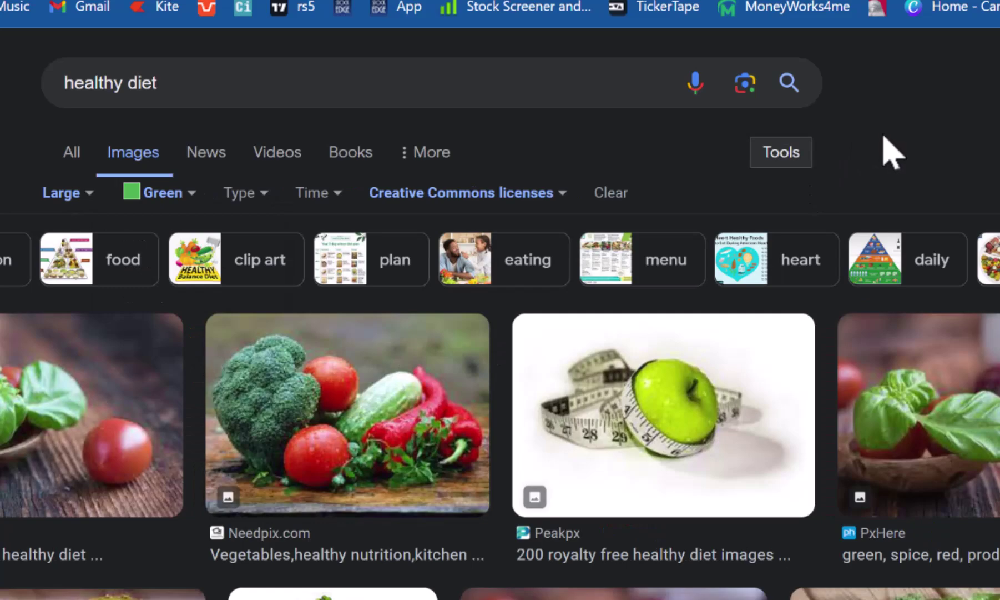
scroll(616, 330, "down", 7)
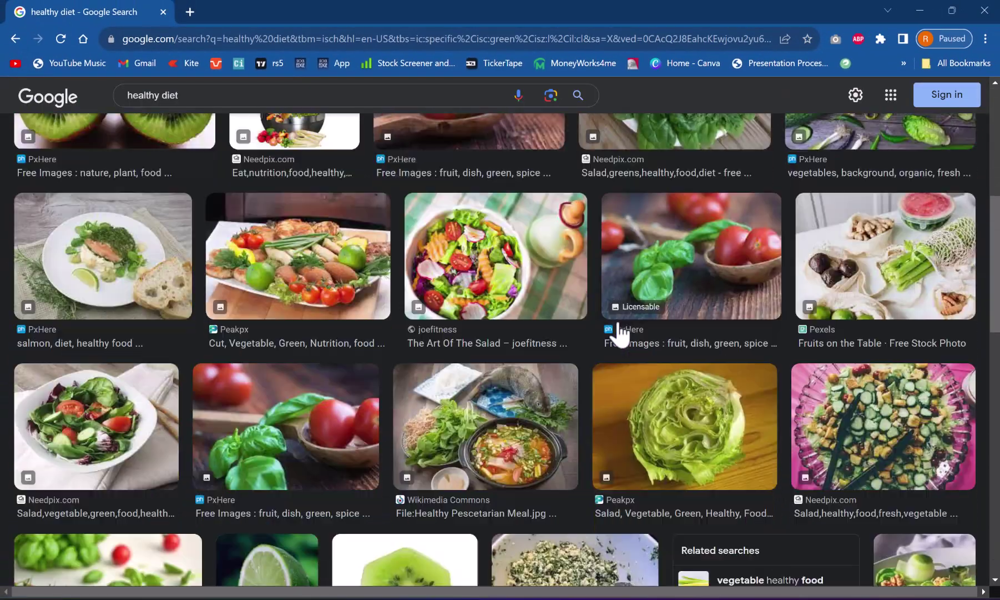
scroll(619, 332, "up", 4)
scroll(631, 316, "up", 3)
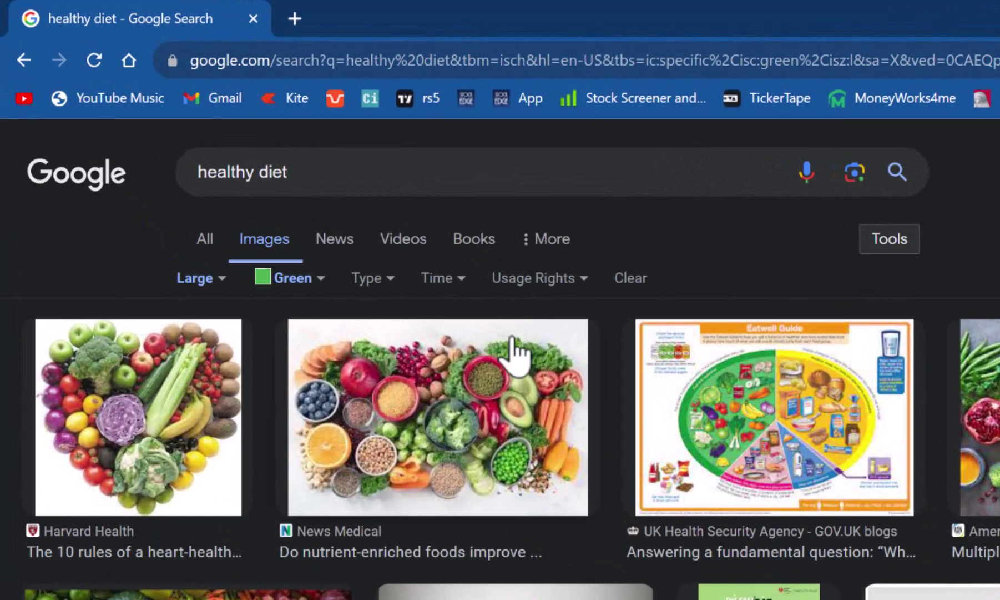
left_click(379, 279)
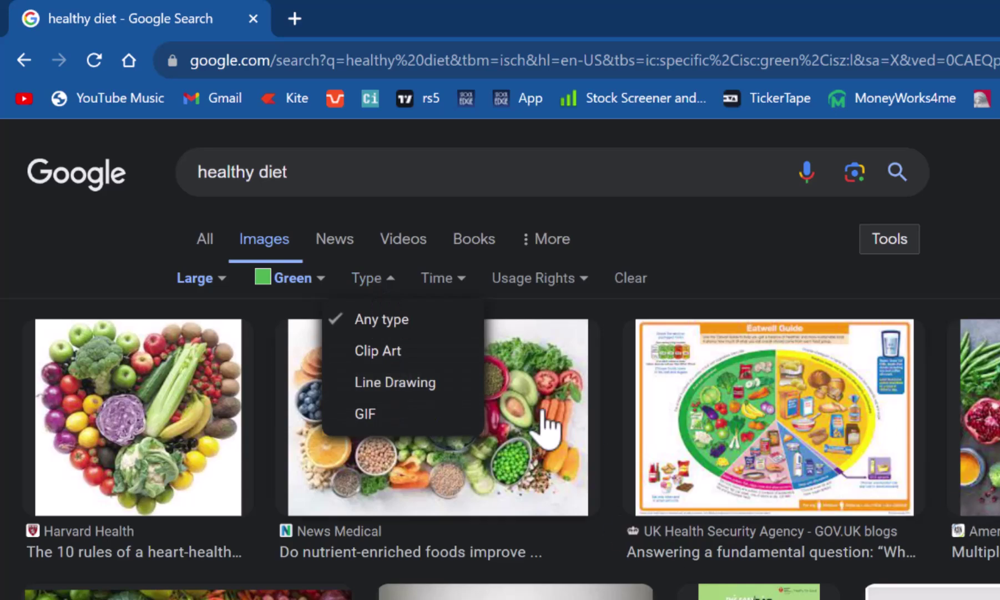
Set the Type filter to Line Drawing and scroll through the results.
left_click(429, 383)
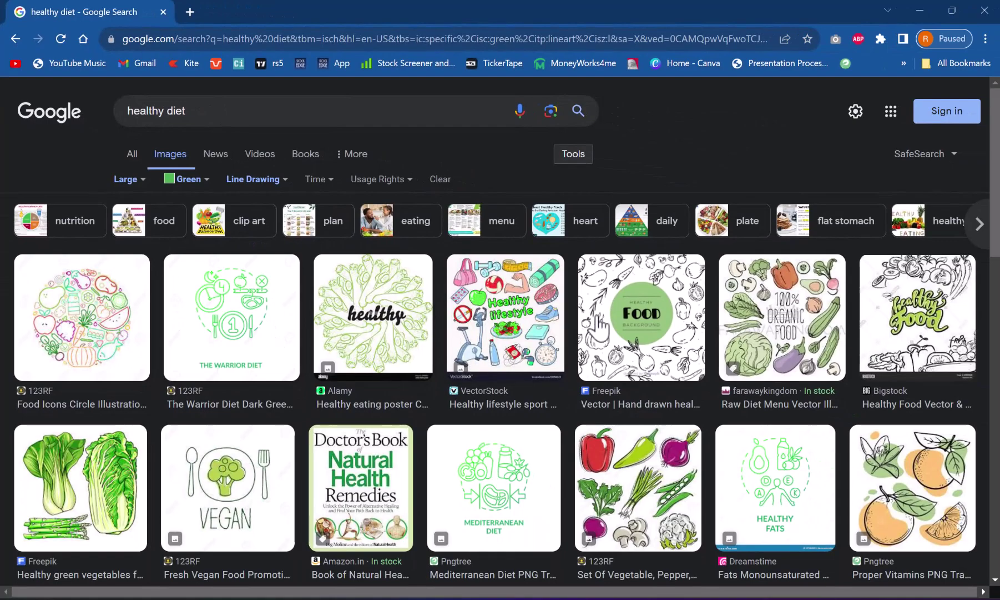
scroll(608, 321, "down", 3)
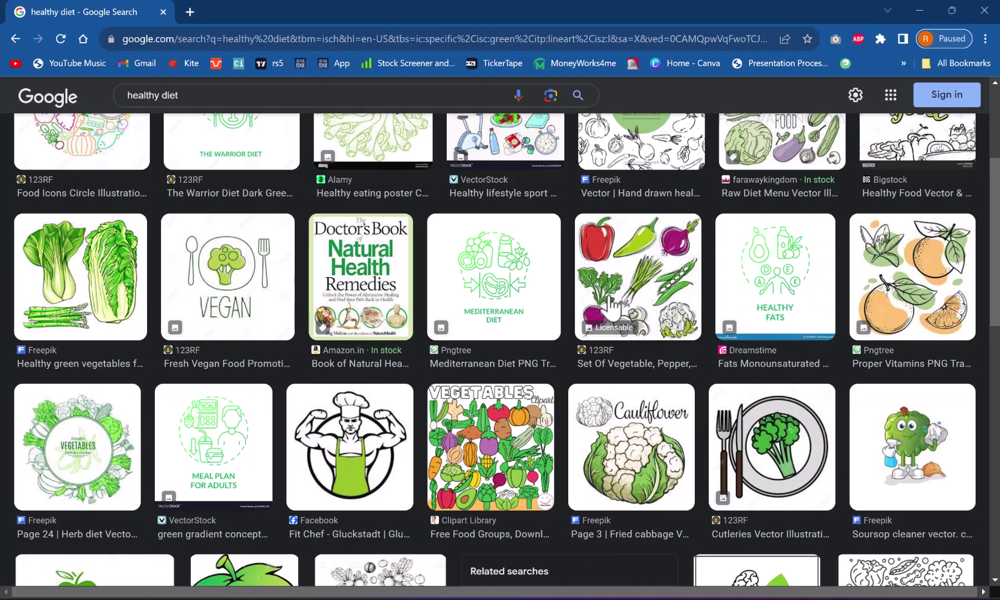
scroll(611, 306, "down", 4)
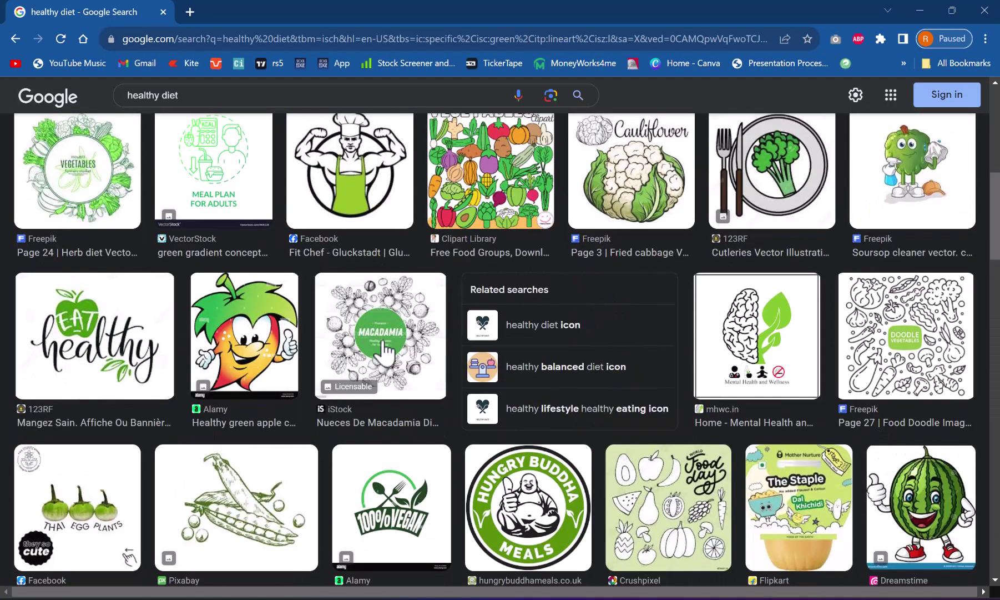
scroll(384, 351, "down", 3)
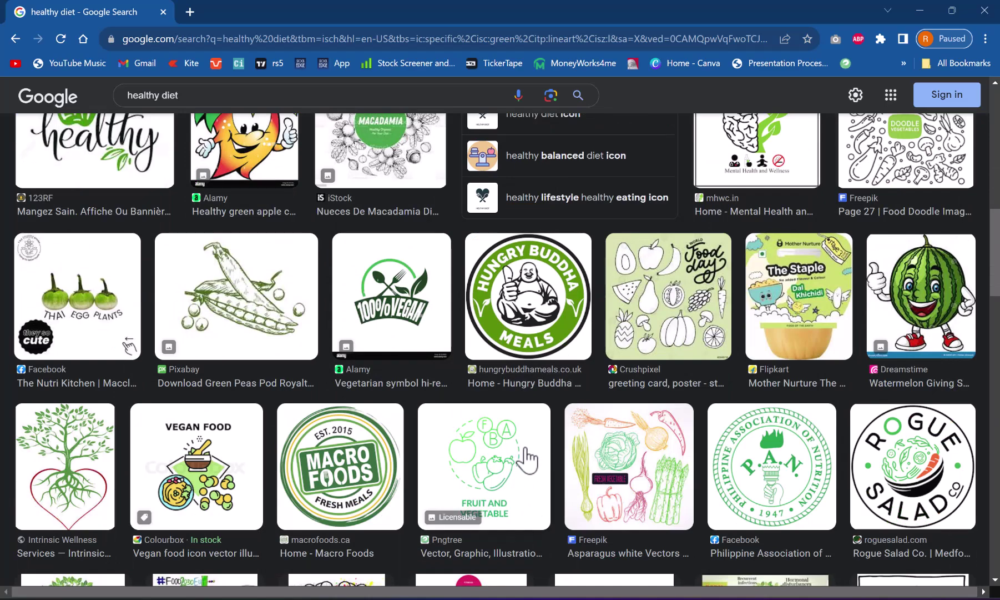
scroll(670, 166, "up", 10)
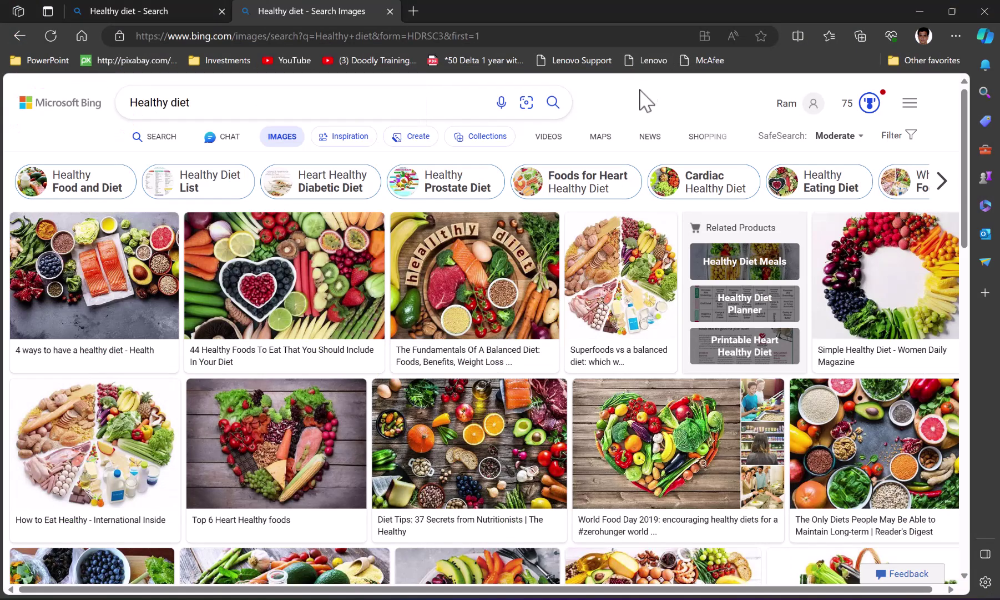
Set Bing's License filter to Public domain and People filter to Head & shoulders.
left_click(896, 138)
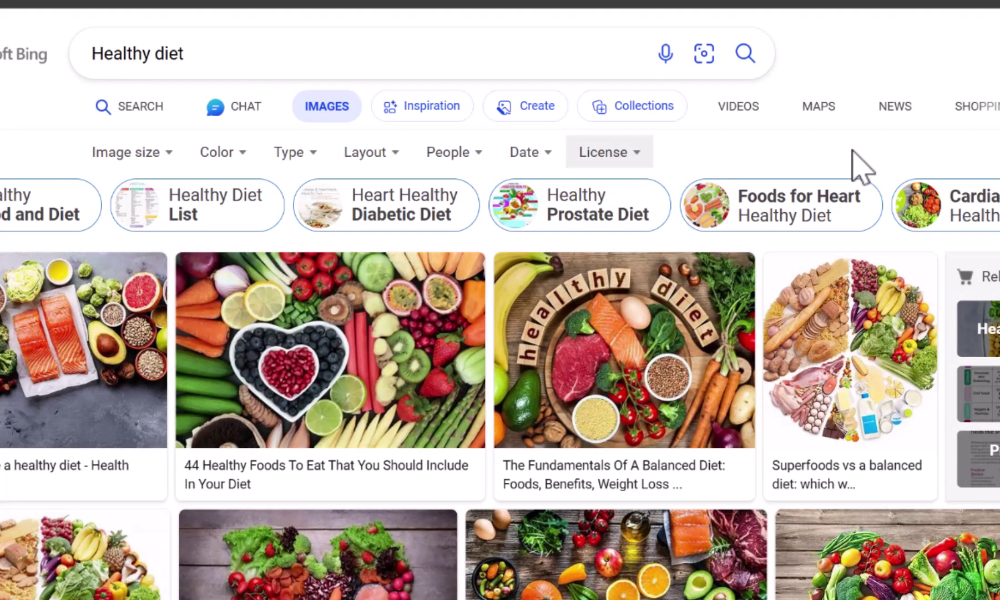
left_click(644, 155)
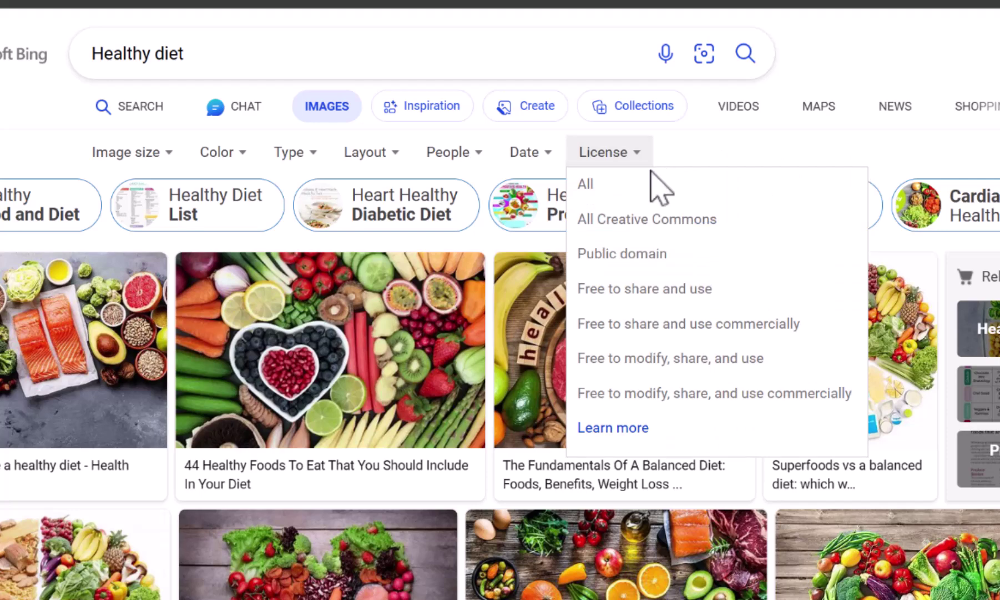
left_click(651, 256)
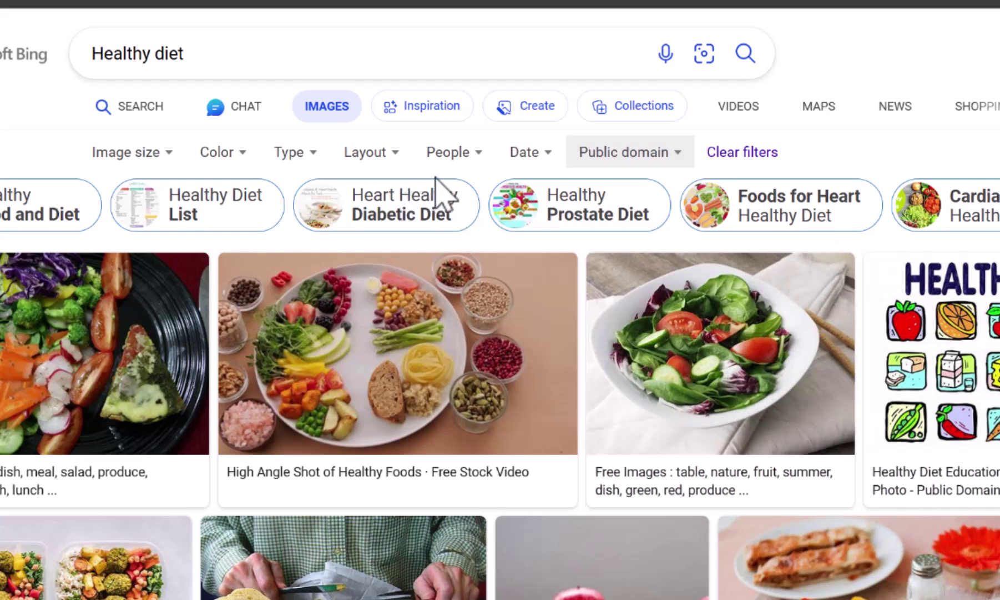
left_click(464, 167)
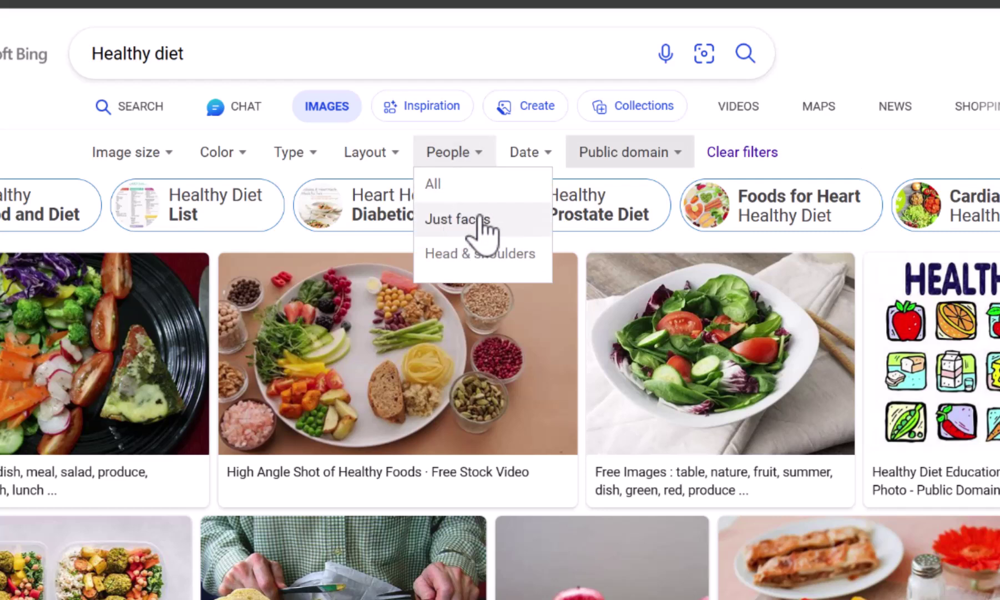
left_click(511, 265)
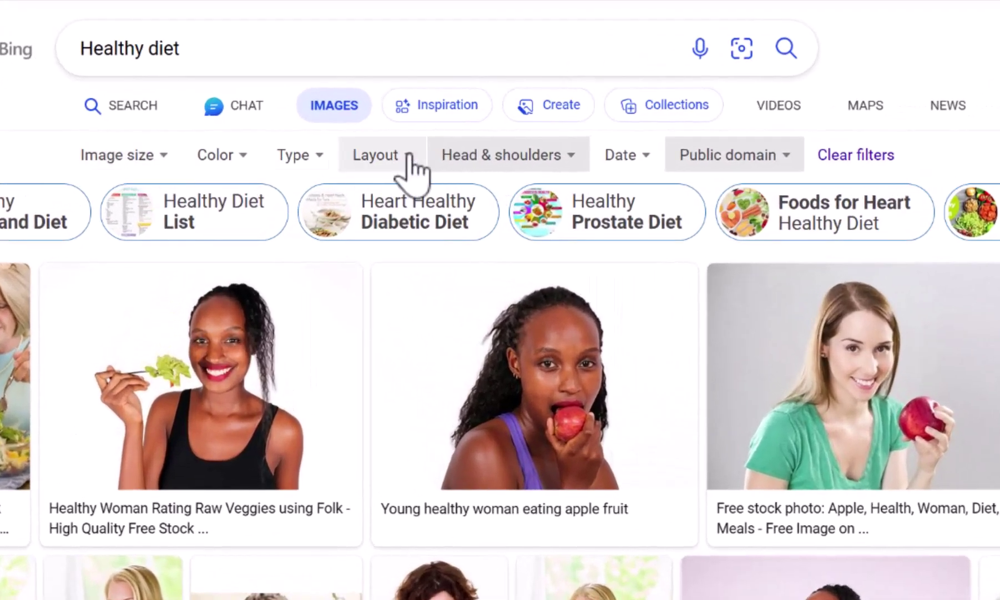
Open Bing Images' Layout filter to review the Square, Wide and Tall options.
left_click(310, 167)
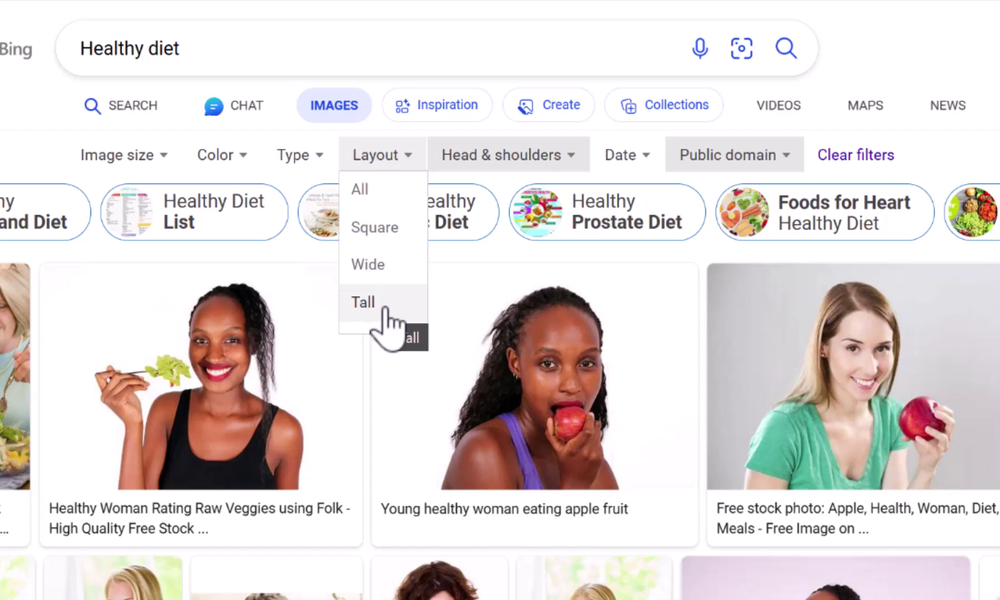
scroll(592, 335, "down", 15)
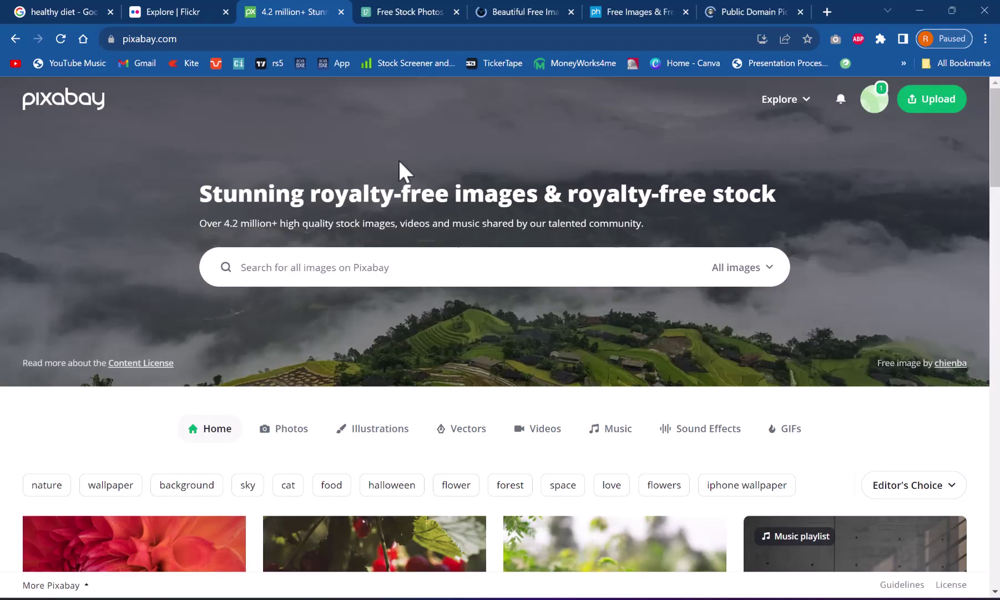
Browse the Pexels, Unsplash, PxHere and PublicDomainPictures free image sites in turn.
left_click(391, 12)
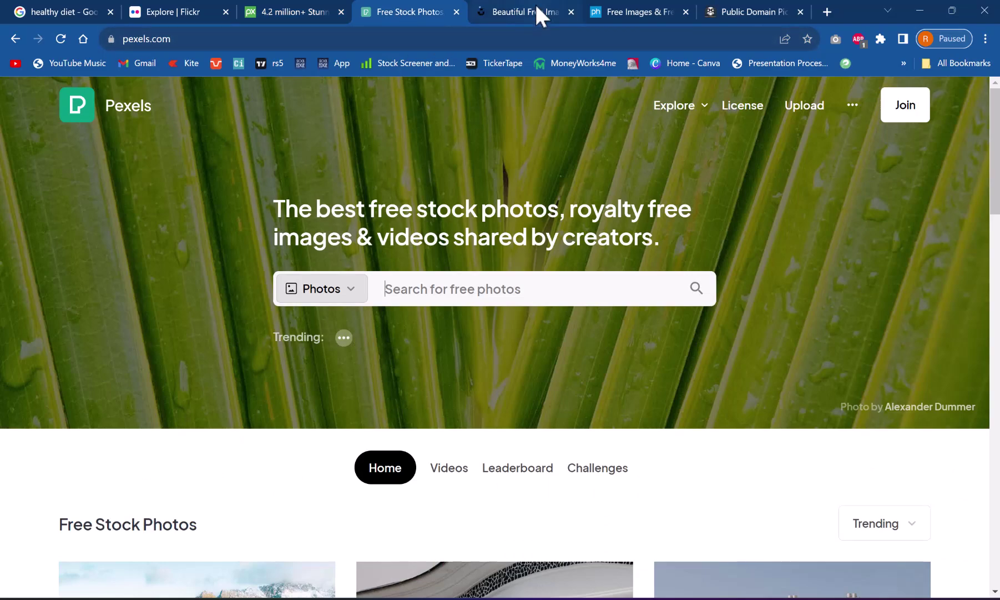
left_click(536, 12)
left_click(617, 17)
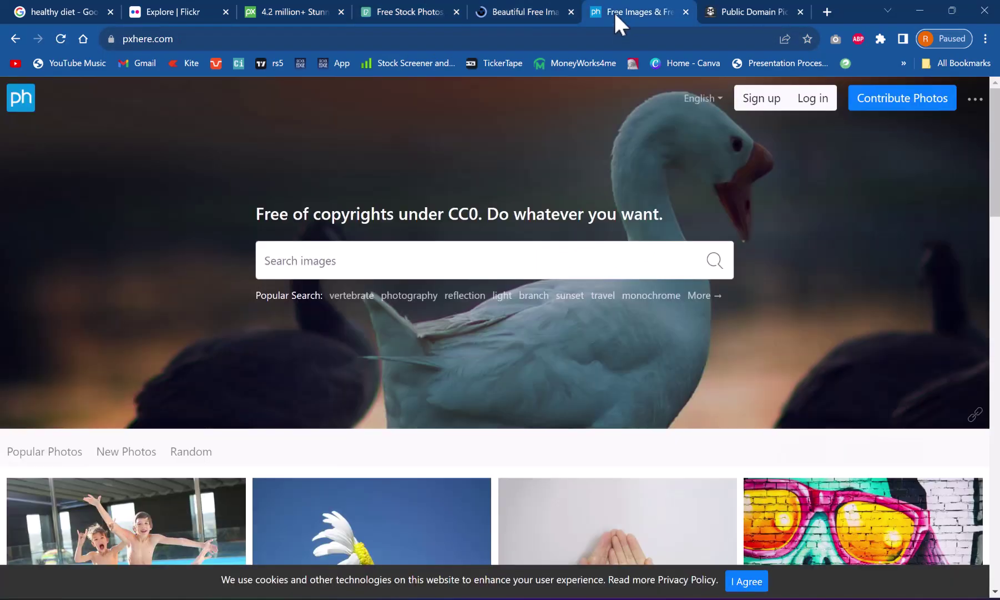
left_click(738, 9)
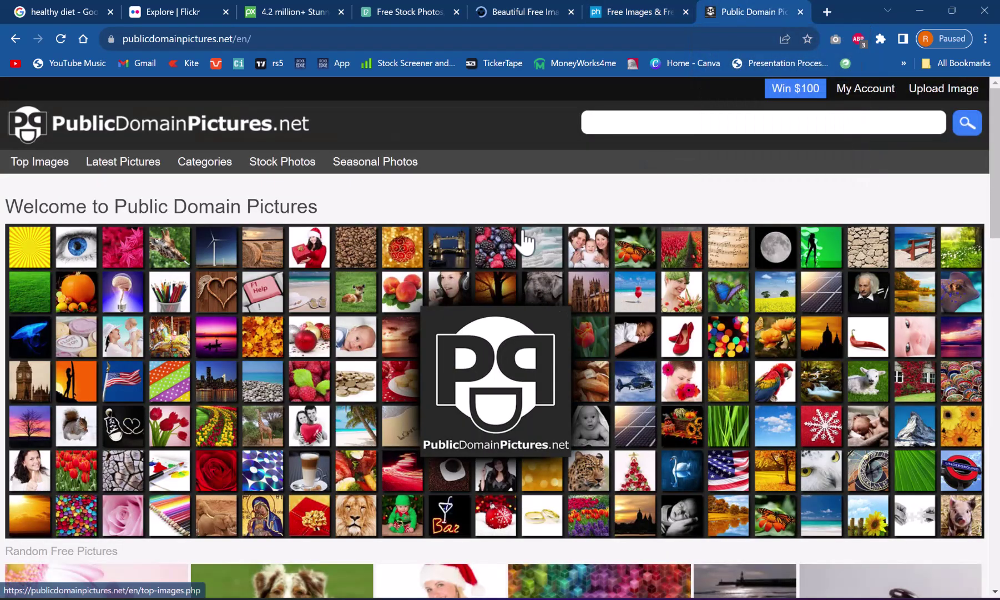
Cycle back through PxHere, Unsplash and Pexels to the Flickr explore page.
left_click(637, 10)
left_click(529, 13)
left_click(422, 13)
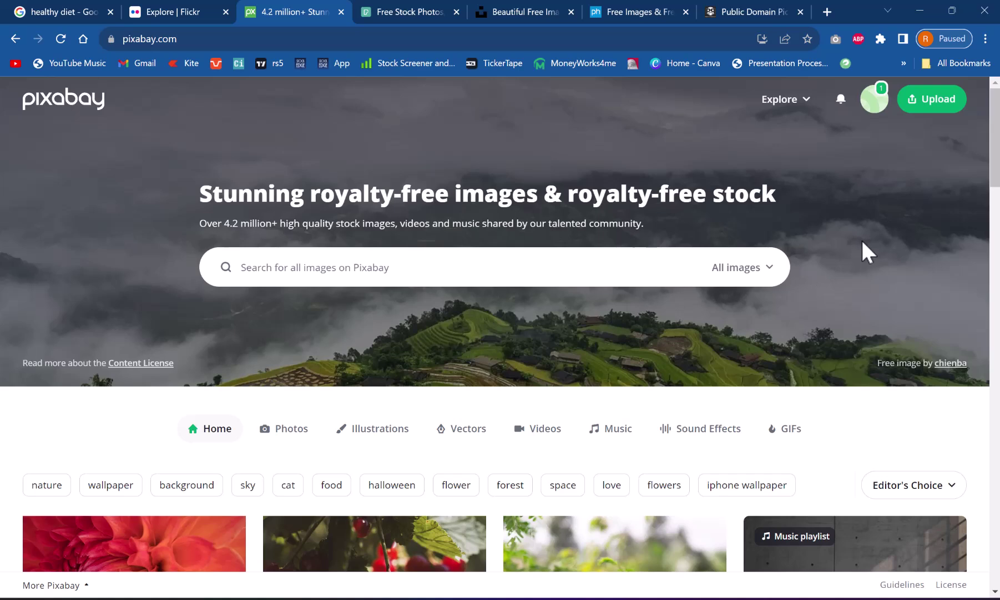
key("ctrl+shift+Tab")
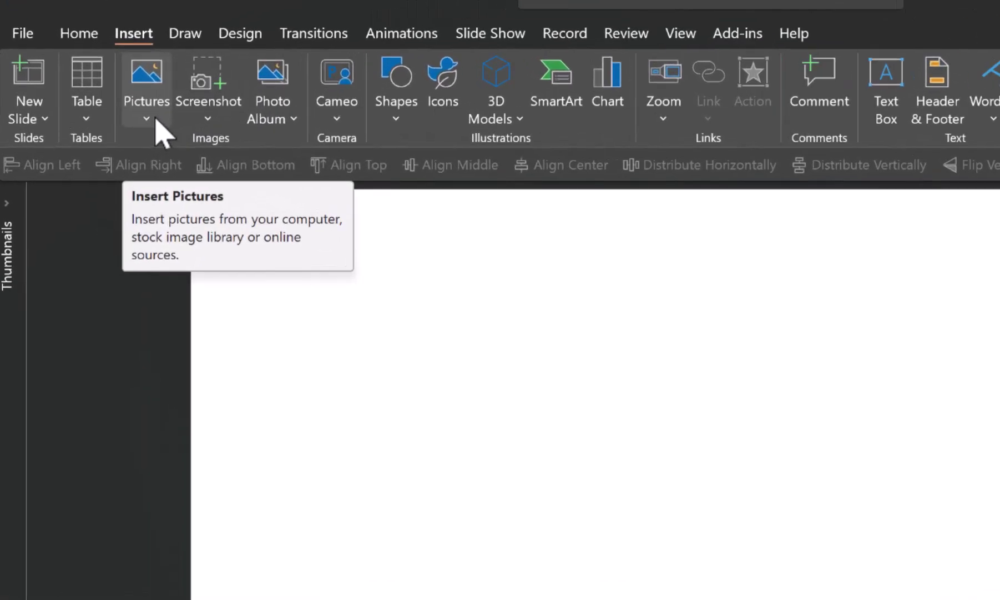
left_click(148, 102)
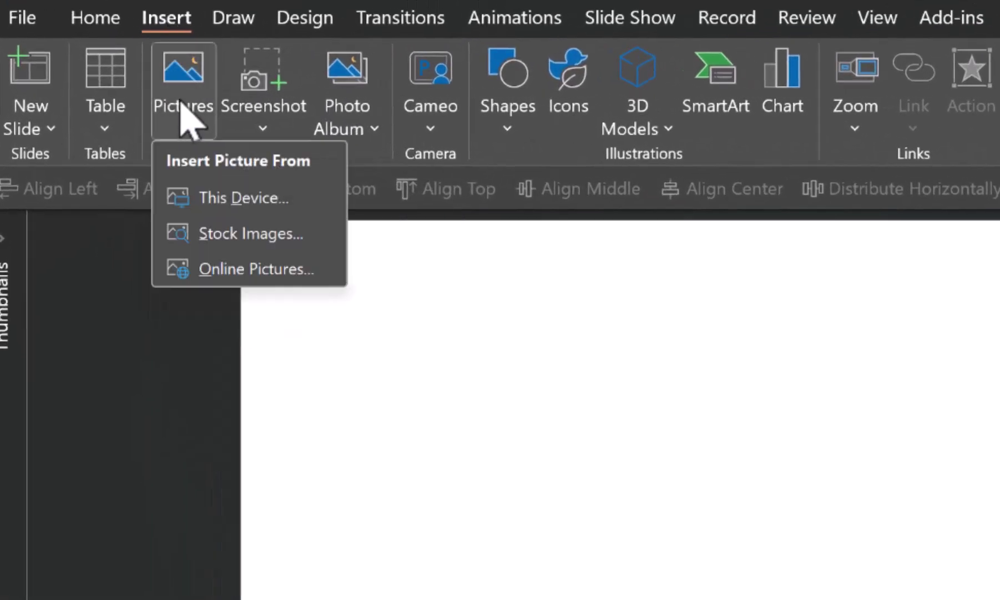
left_click(249, 236)
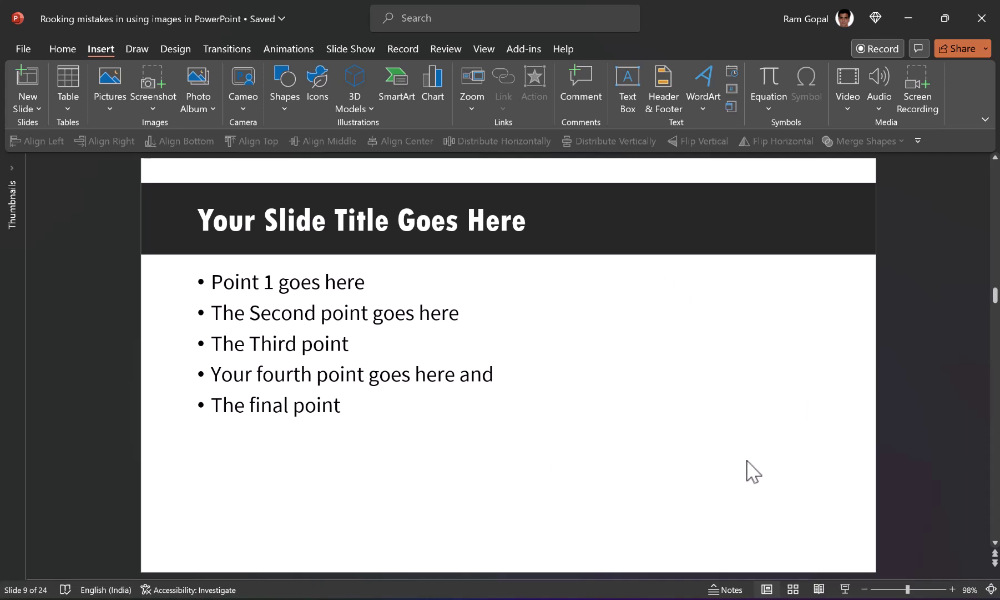
scroll(583, 486, "down", 1)
left_click_drag(211, 282, 363, 402)
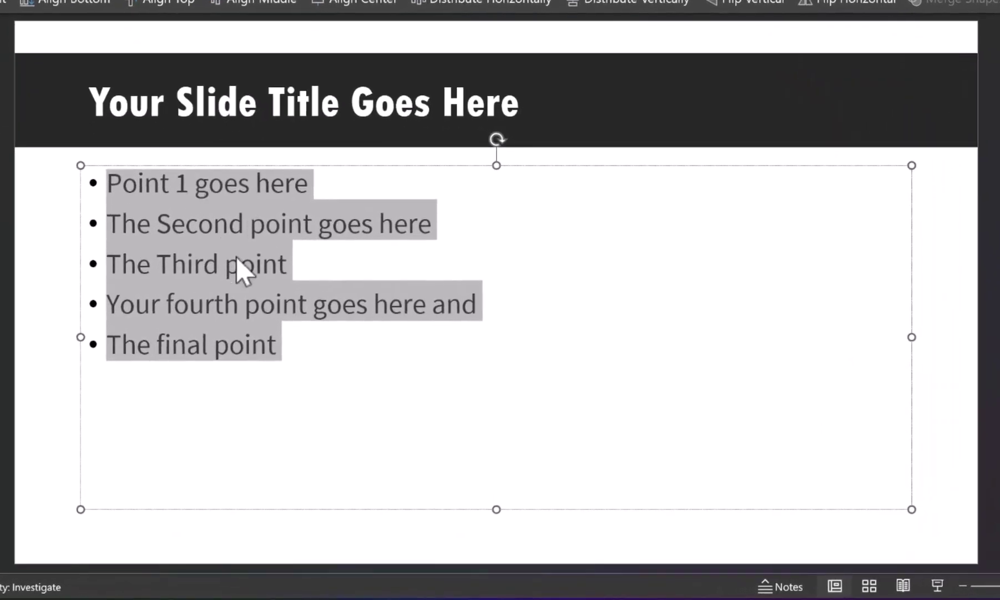
right_click(269, 262)
mouse_move(362, 371)
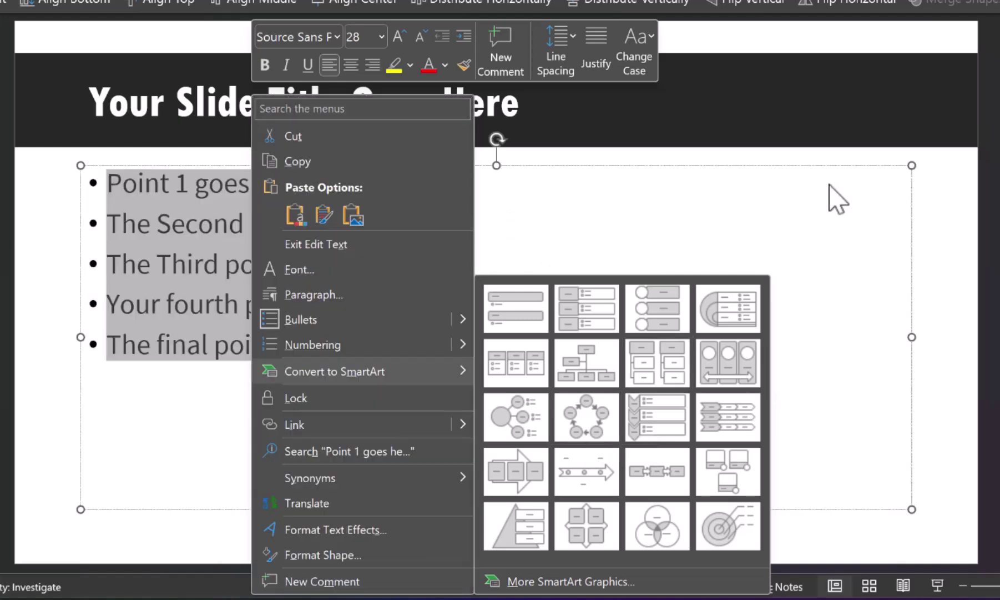
left_click(964, 249)
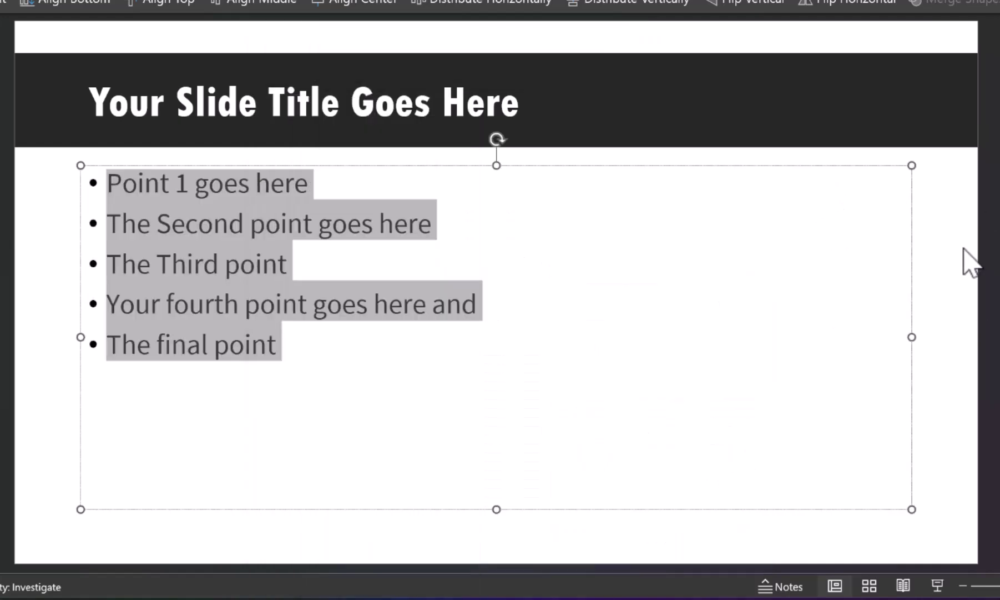